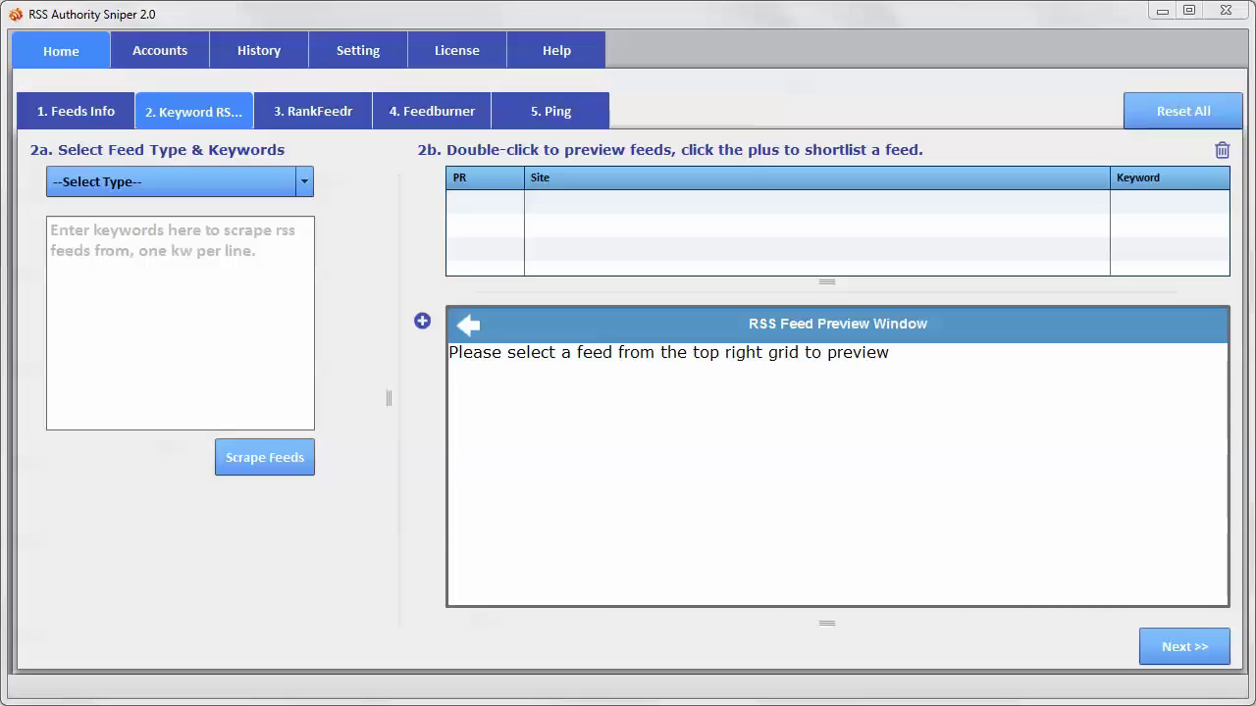
# - Review the available feed types for keyword scraping and the target webpage URL in the feed info
pyautogui.click(305, 186)
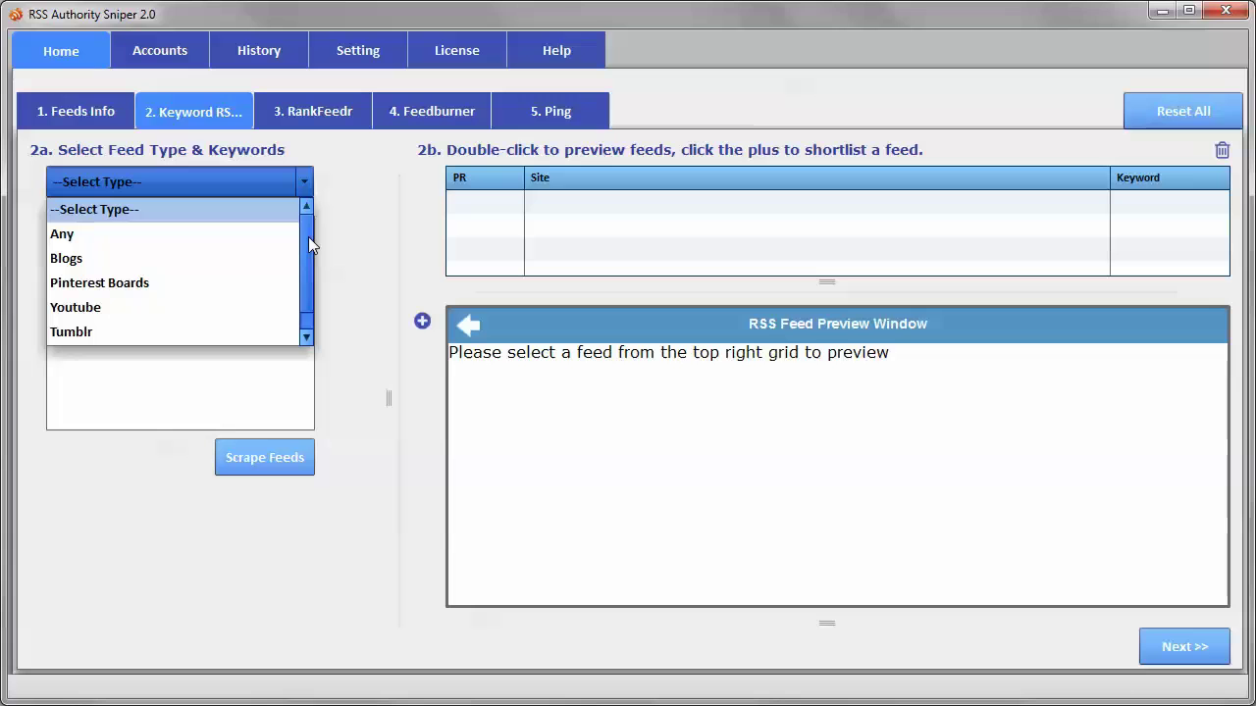
pyautogui.scroll(-1, 309, 244)
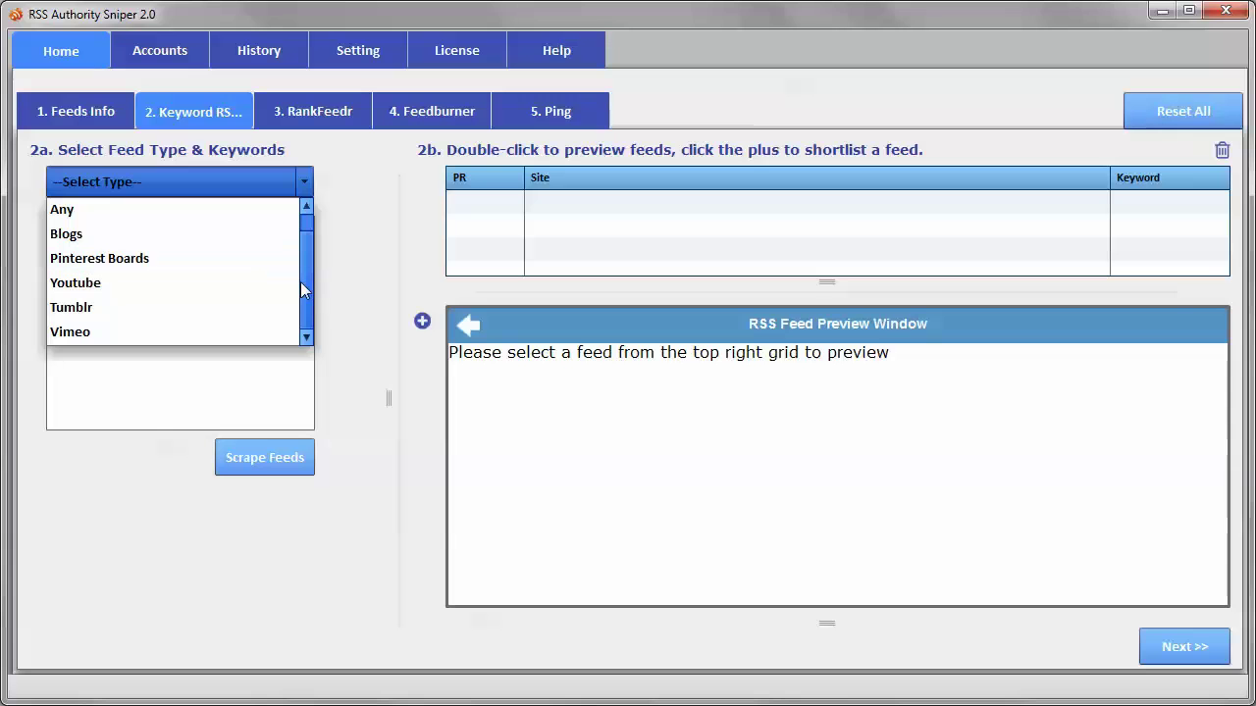
pyautogui.moveTo(304, 282); pyautogui.dragTo(304, 256)
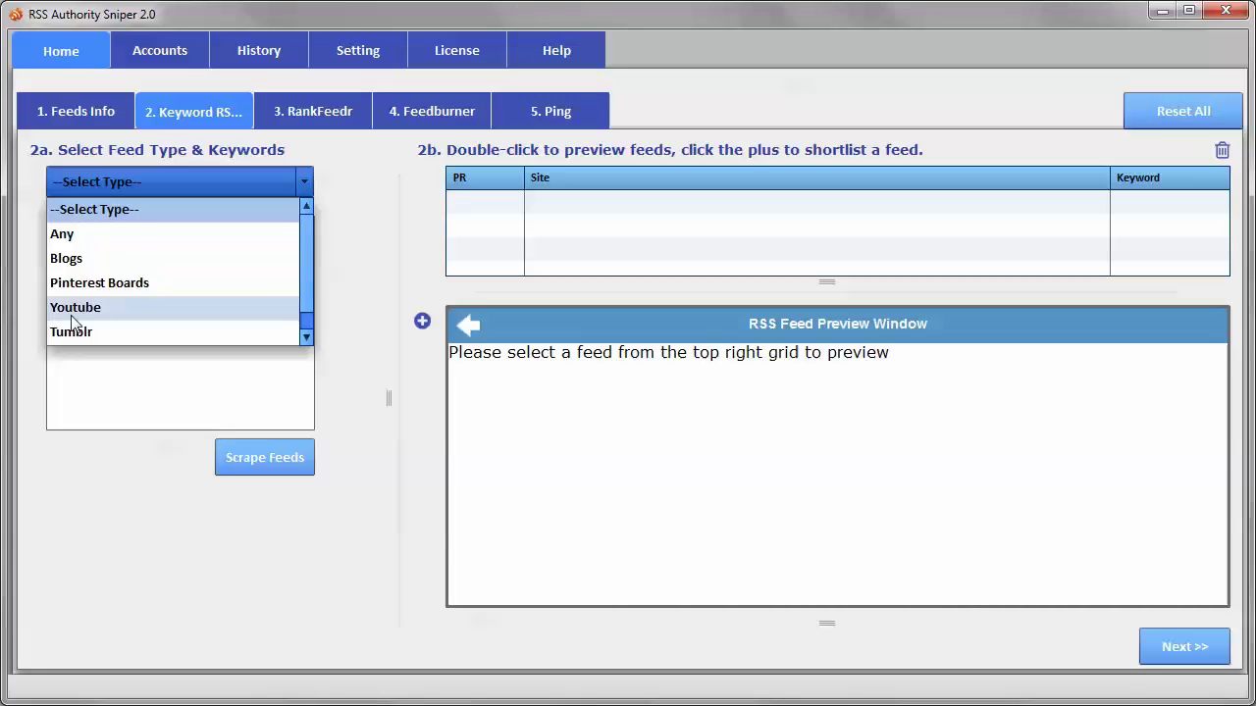
pyautogui.moveTo(309, 294); pyautogui.dragTo(312, 310)
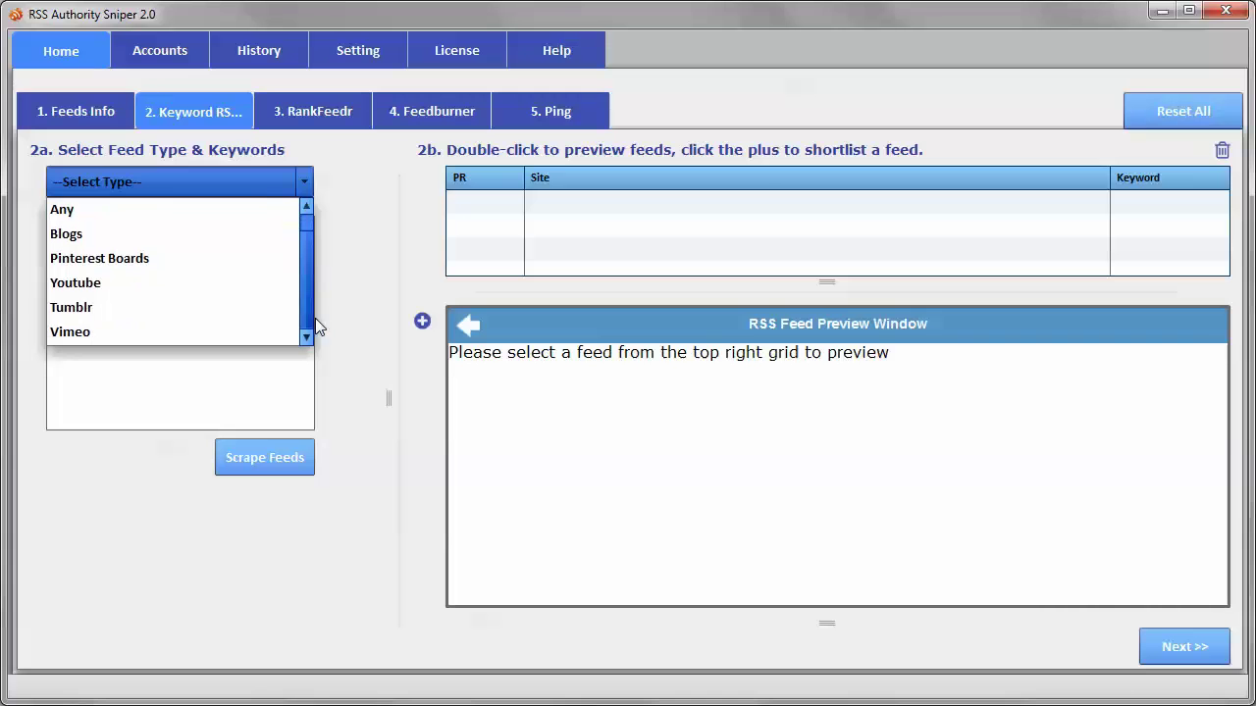
pyautogui.click(216, 382)
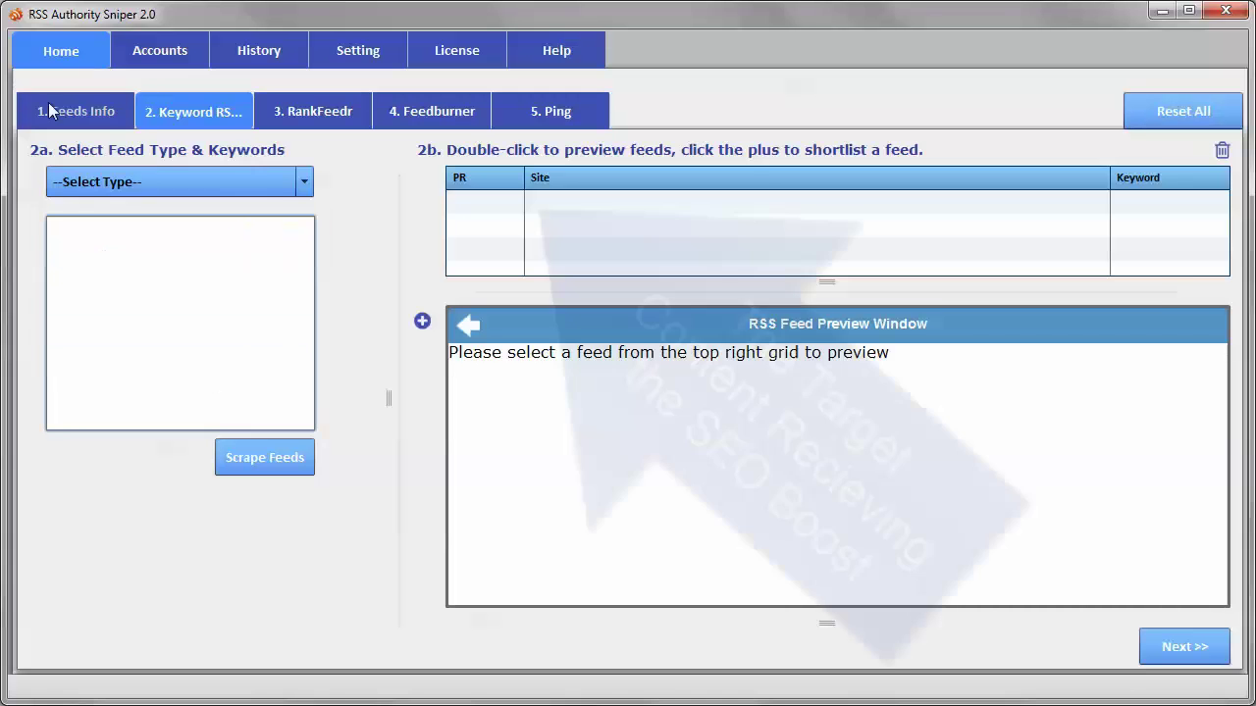
pyautogui.click(78, 111)
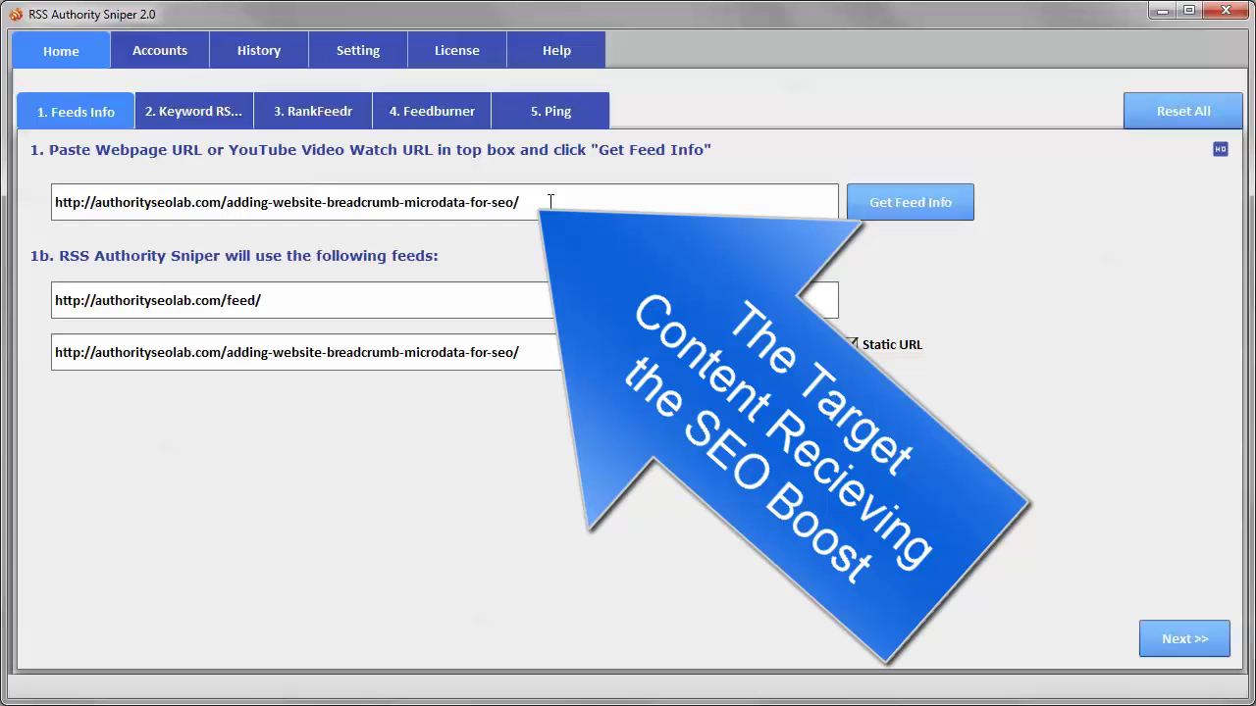
pyautogui.click(551, 201)
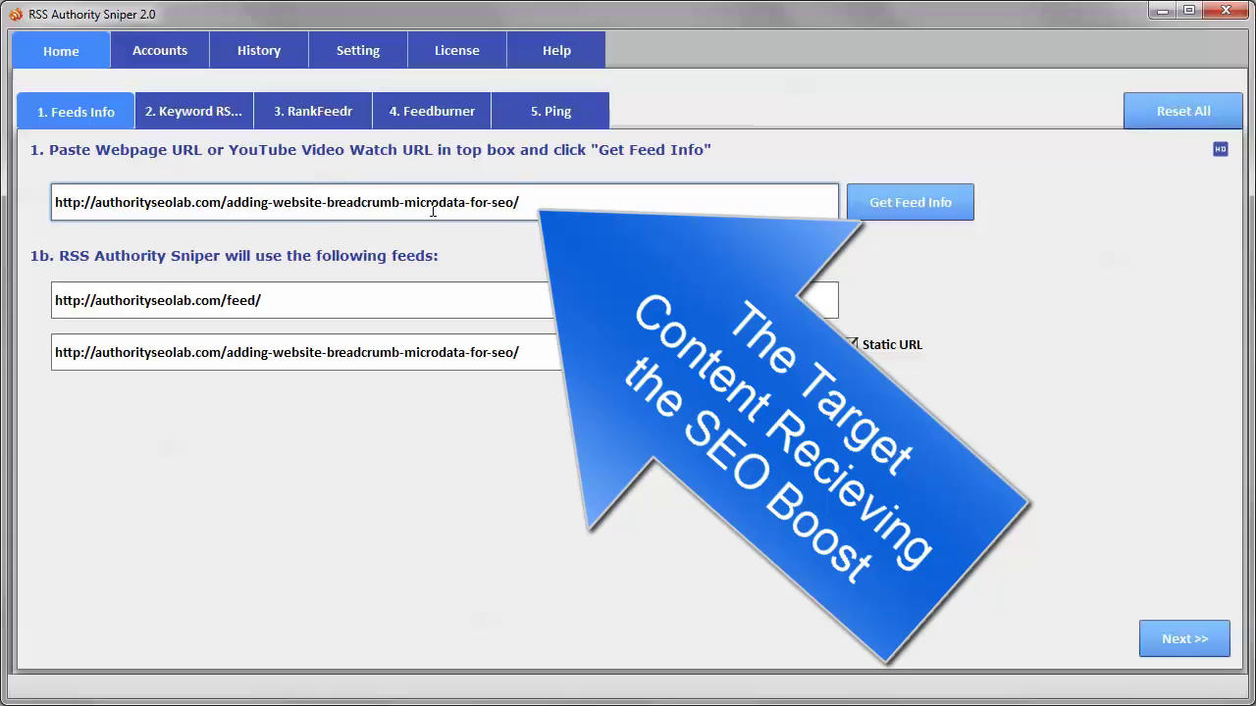
# - Scrape RSS feeds of the Blogs type for the keyword "microdata seo"
pyautogui.click(174, 113)
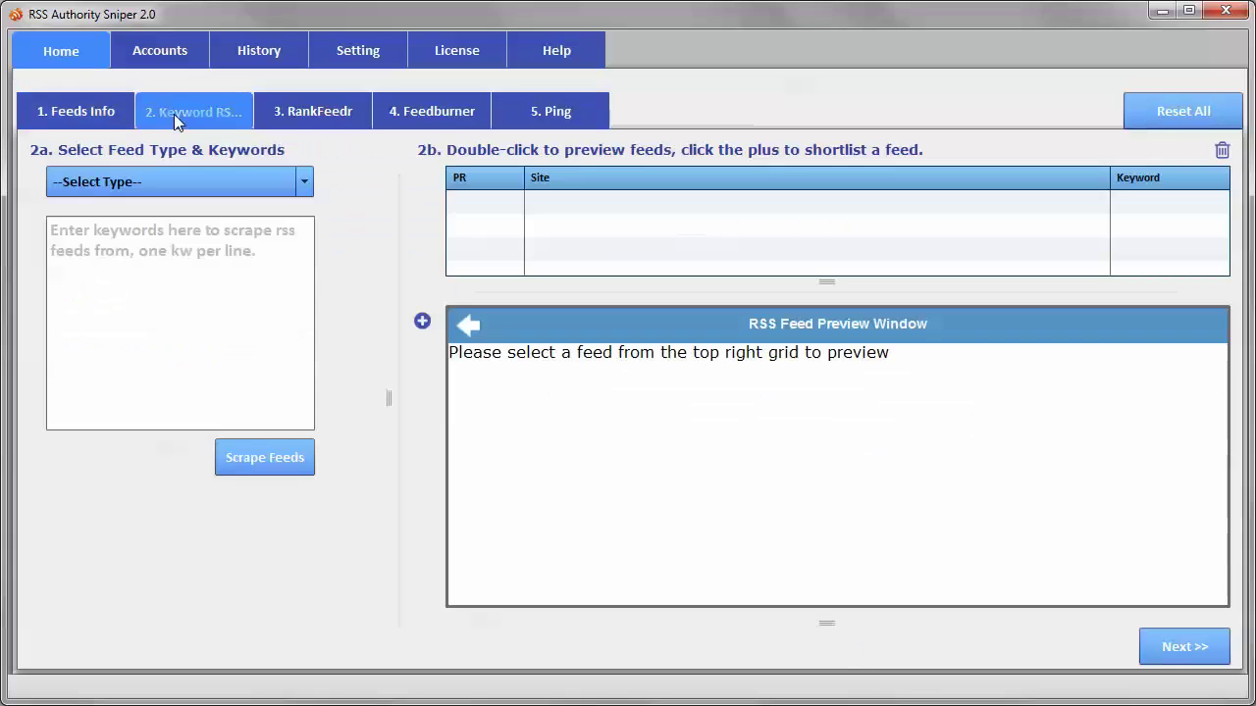
pyautogui.click(103, 238)
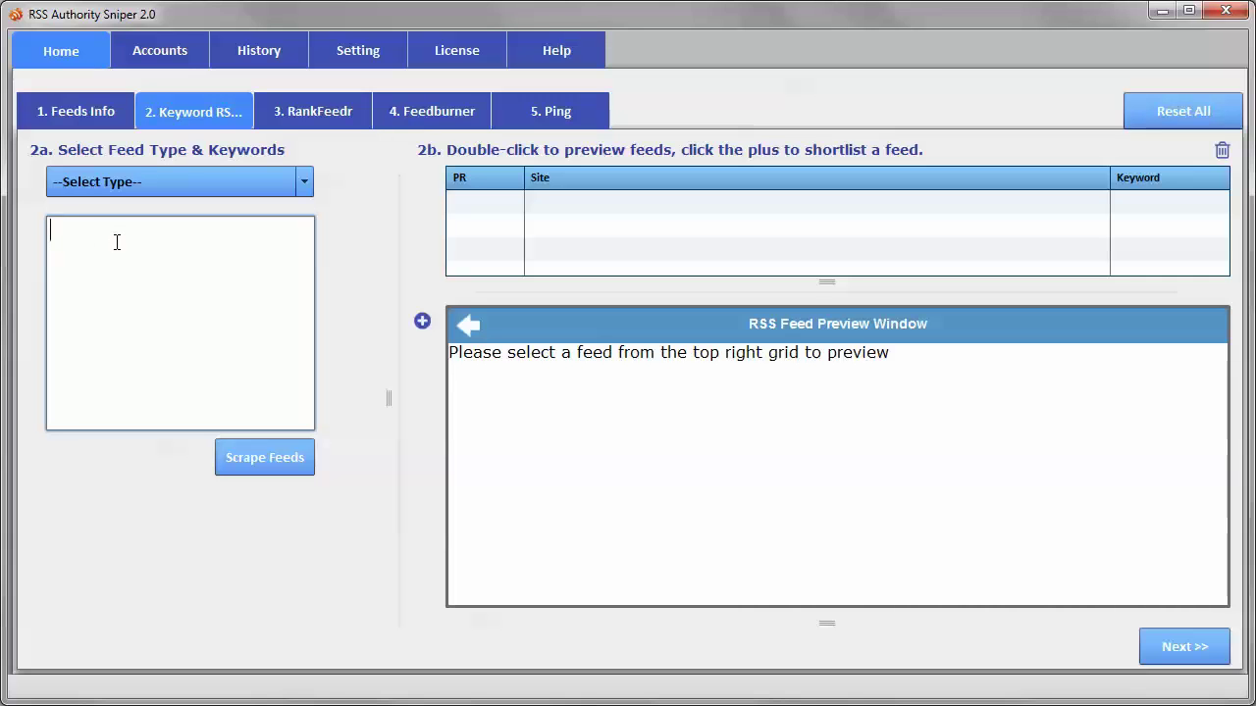
pyautogui.write('microdata seo')
pyautogui.click(292, 187)
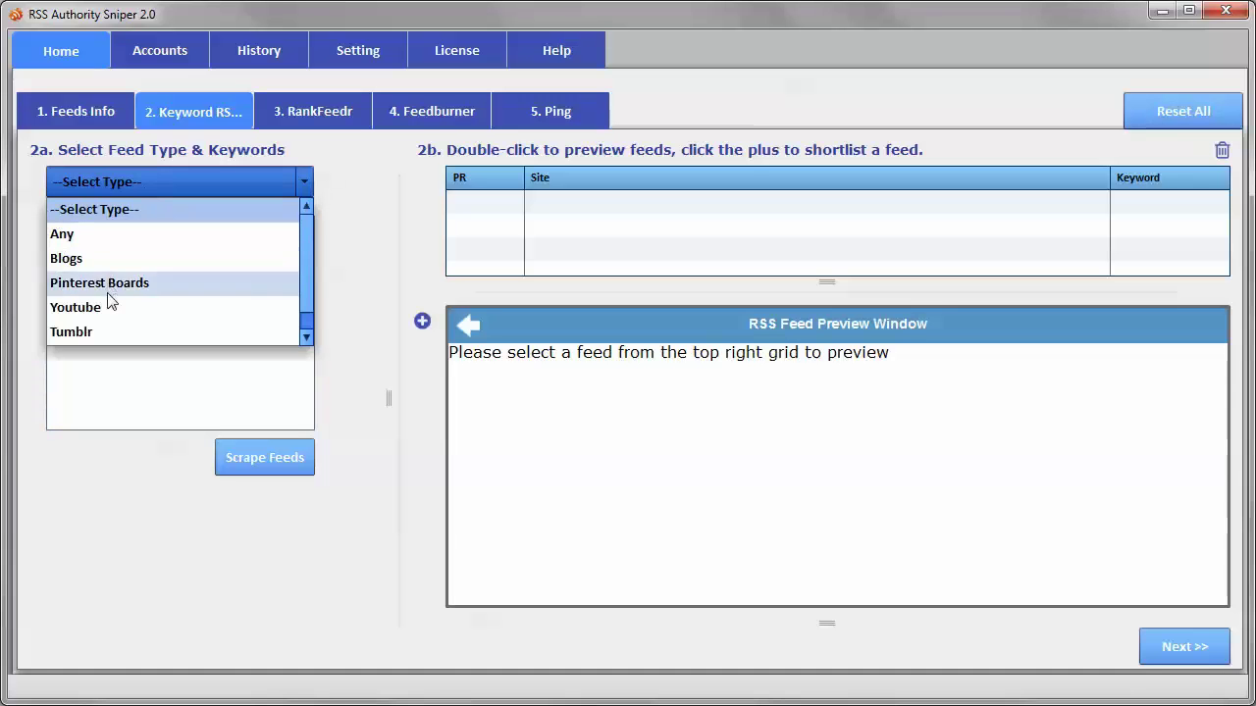
pyautogui.click(108, 259)
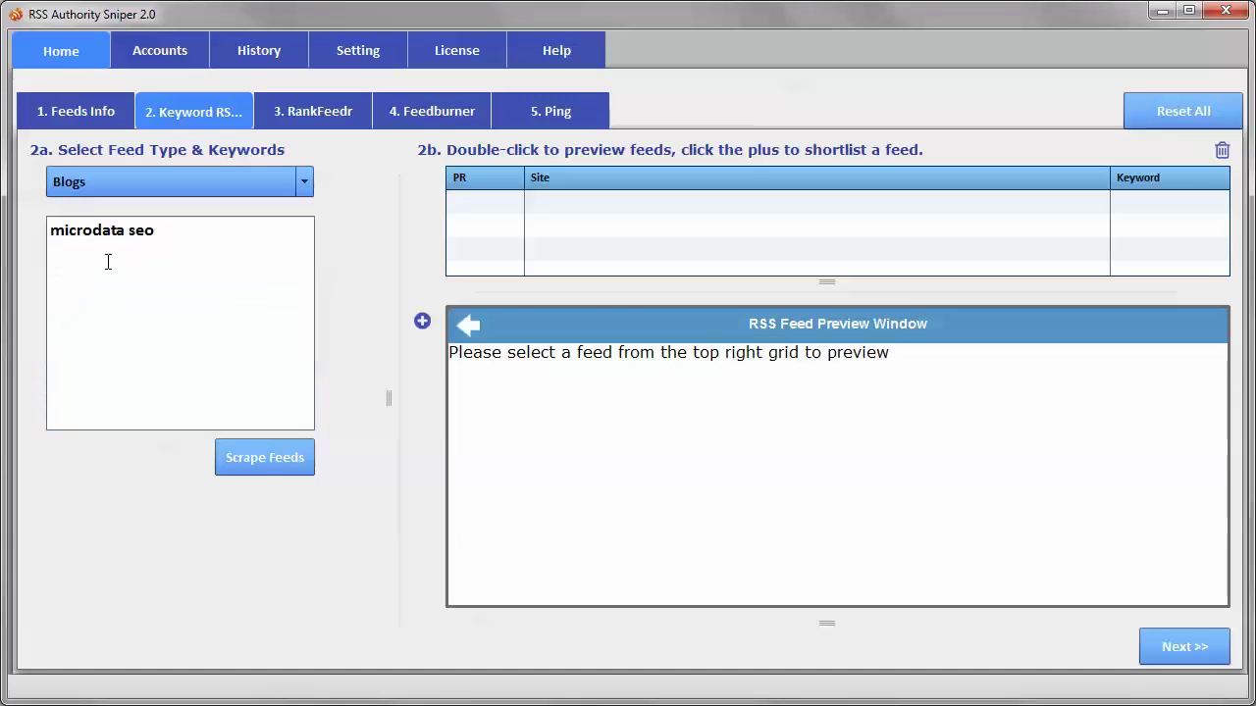
pyautogui.click(256, 458)
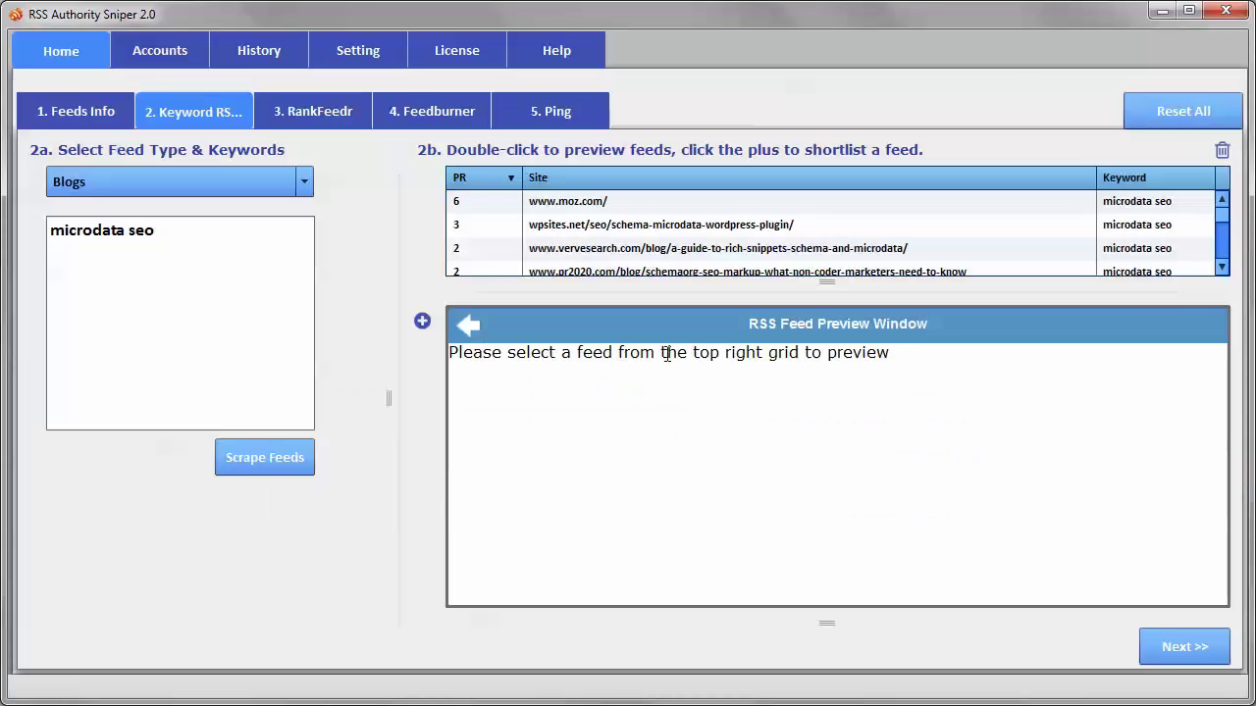
pyautogui.doubleClick(572, 212)
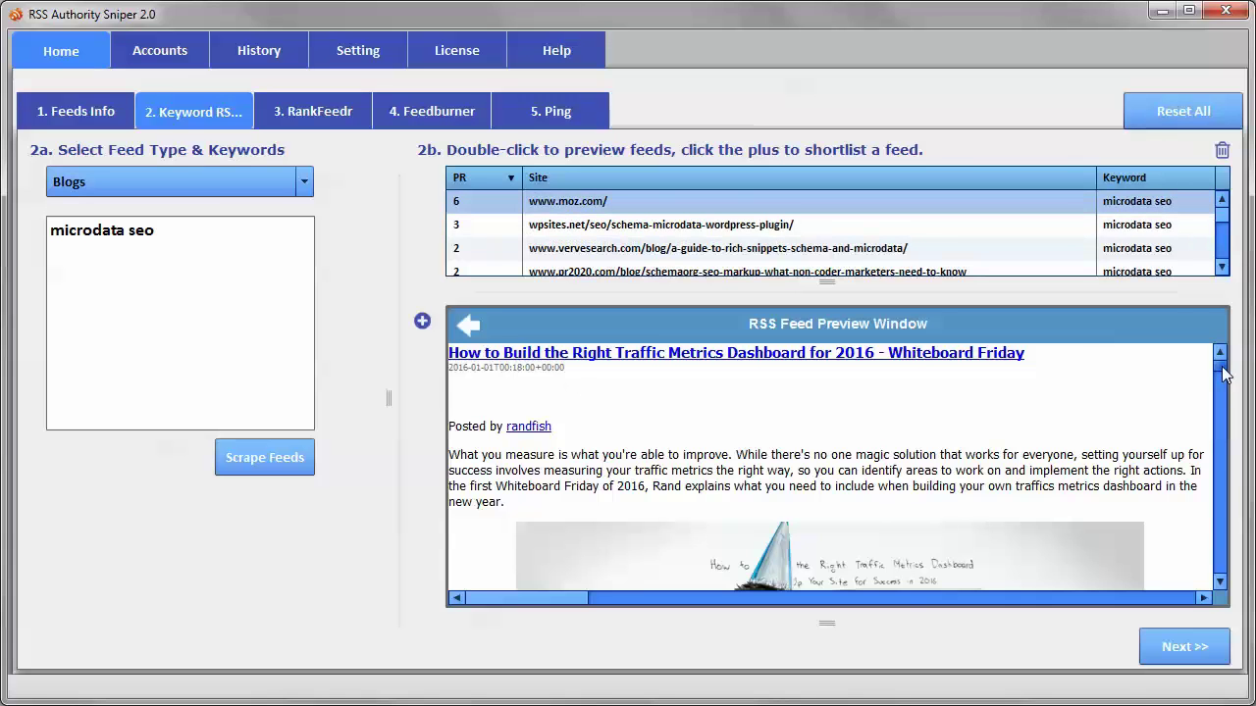
pyautogui.moveTo(1220, 367)
pyautogui.mouseDown()
pyautogui.moveTo(1228, 383)
pyautogui.moveTo(1227, 359)
pyautogui.mouseUp()
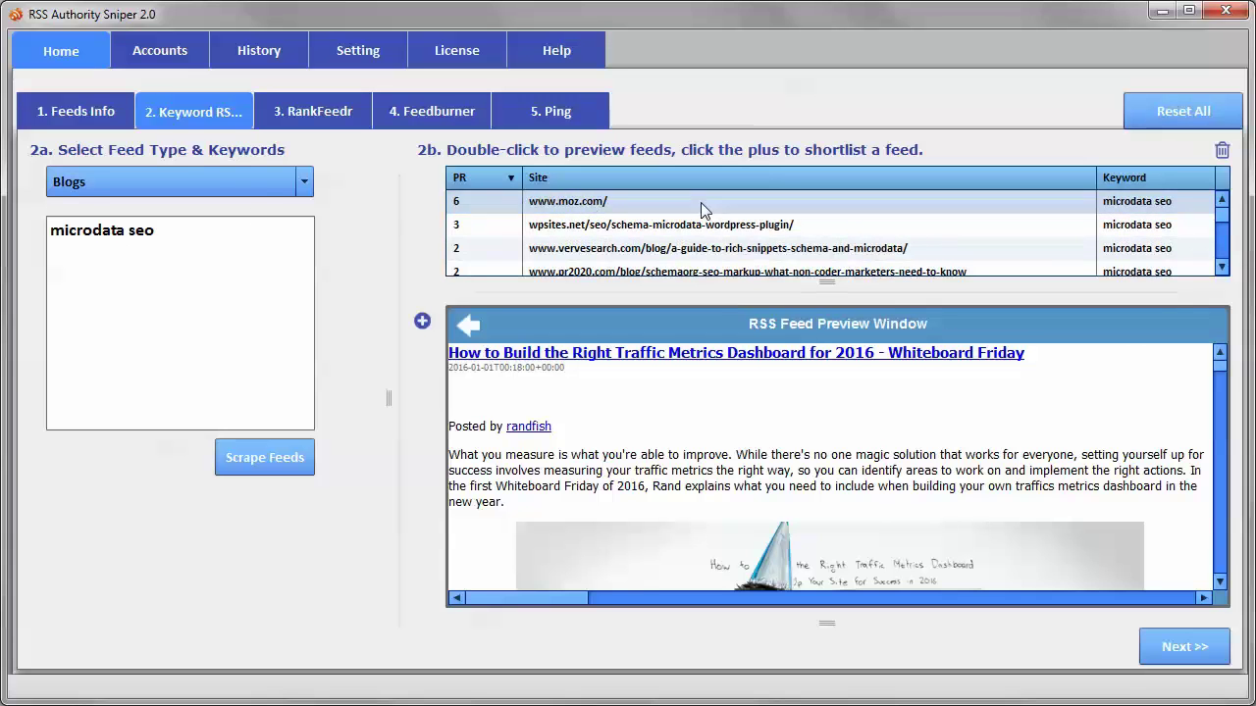
pyautogui.click(422, 321)
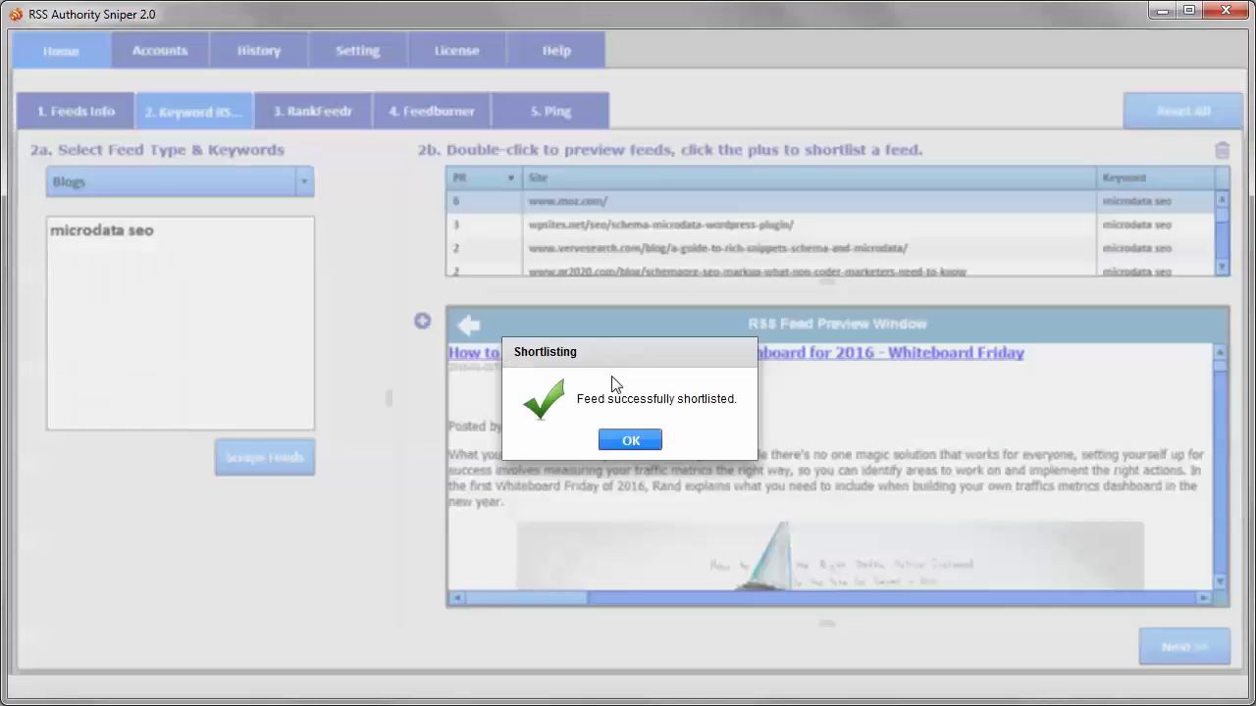
pyautogui.click(640, 446)
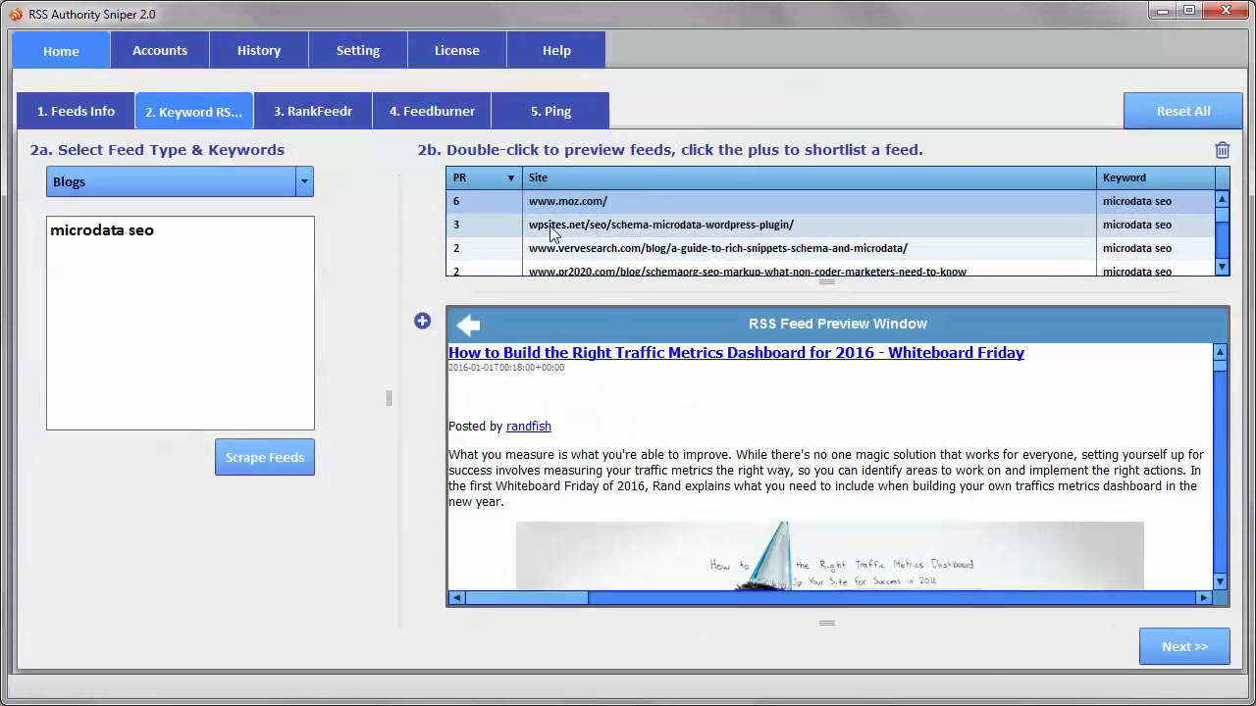
# - Preview the posts of the wpsites.net schema-microdata-wordpress-plugin feed and shortlist it
pyautogui.doubleClick(705, 233)
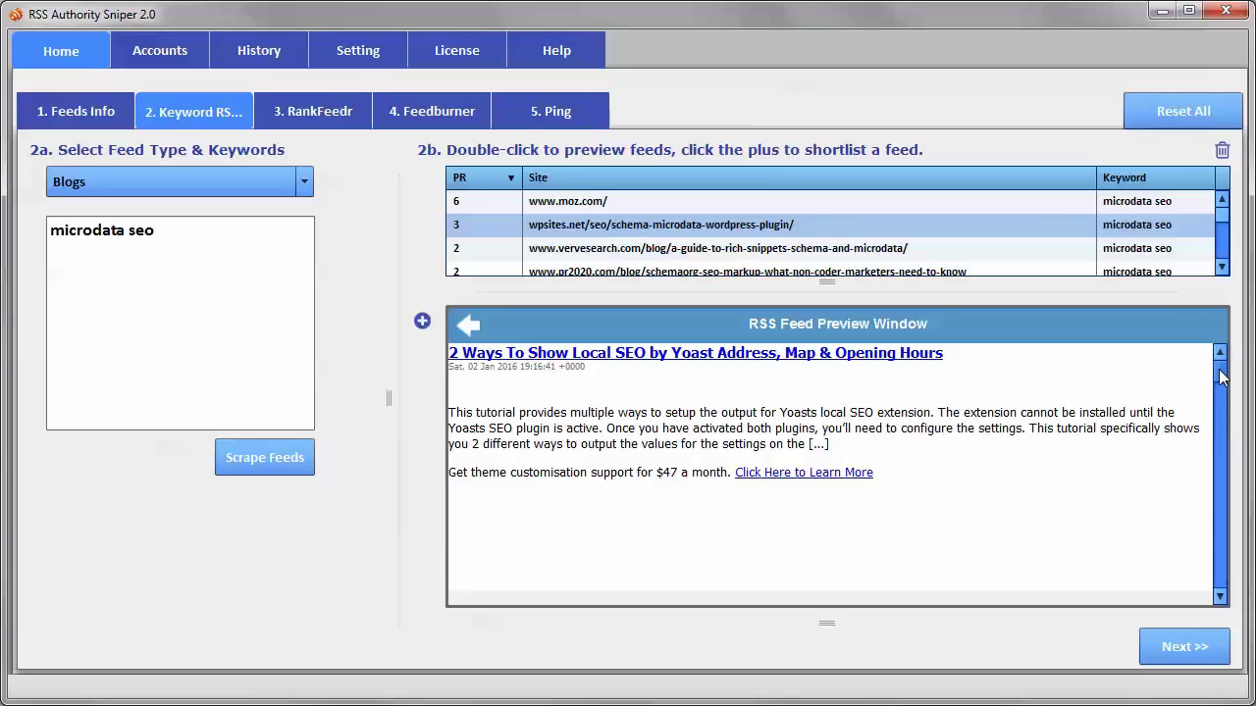
pyautogui.moveTo(1220, 379); pyautogui.dragTo(1237, 509)
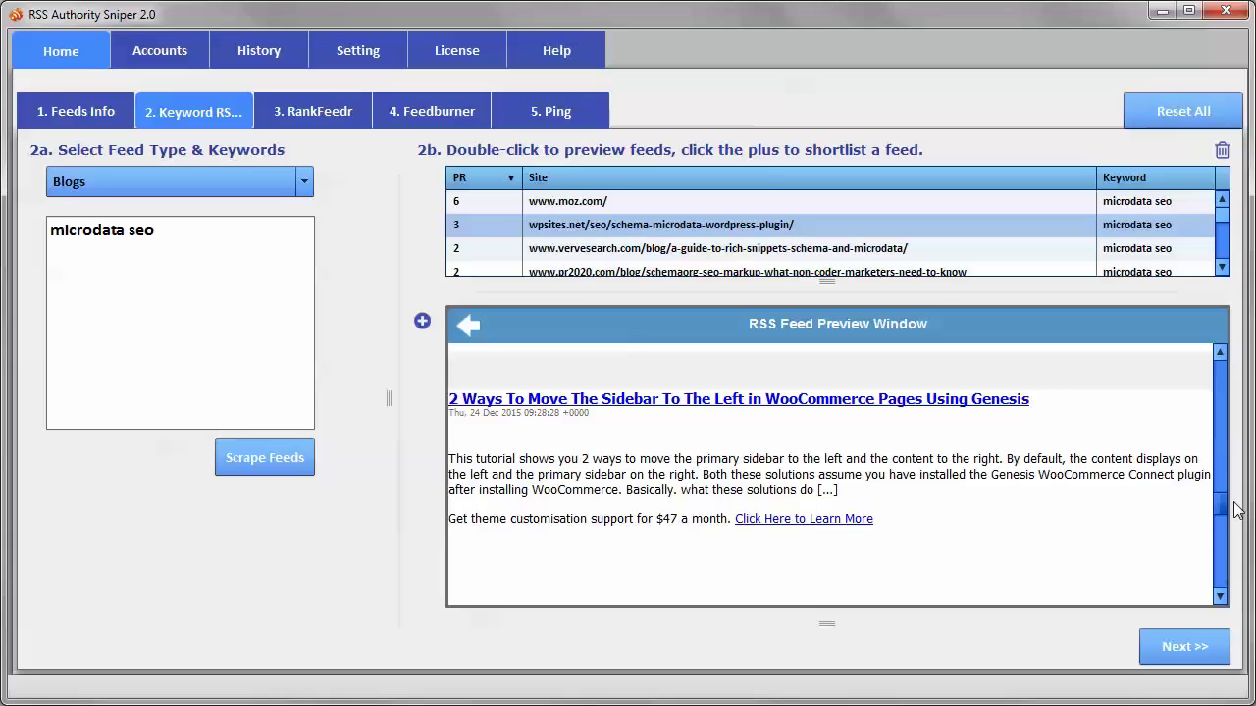
pyautogui.moveTo(1237, 509); pyautogui.dragTo(1241, 340)
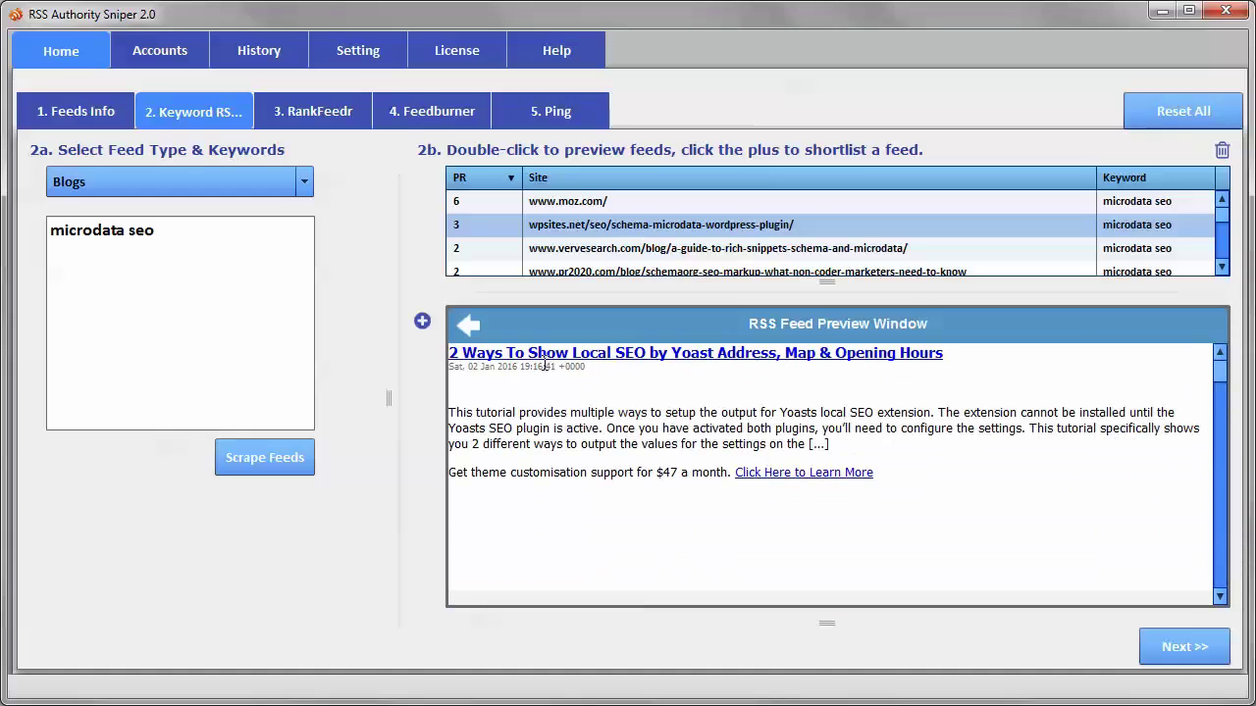
pyautogui.click(422, 321)
pyautogui.click(633, 438)
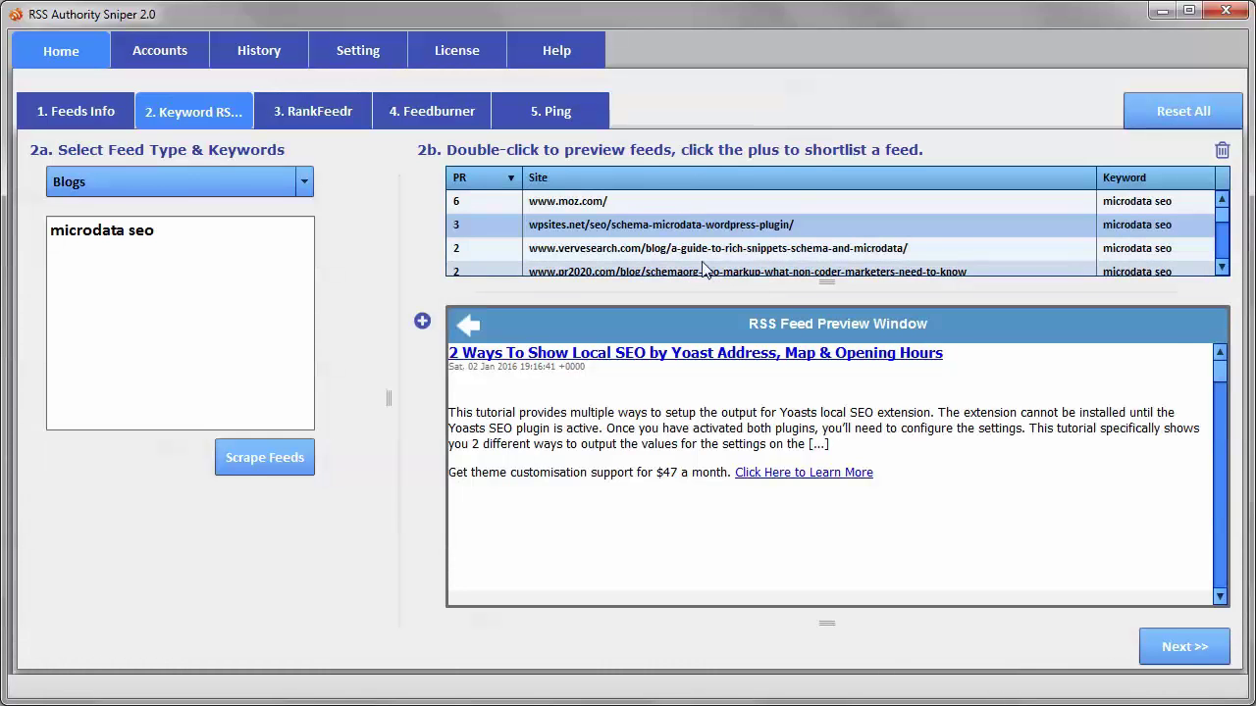
pyautogui.doubleClick(656, 251)
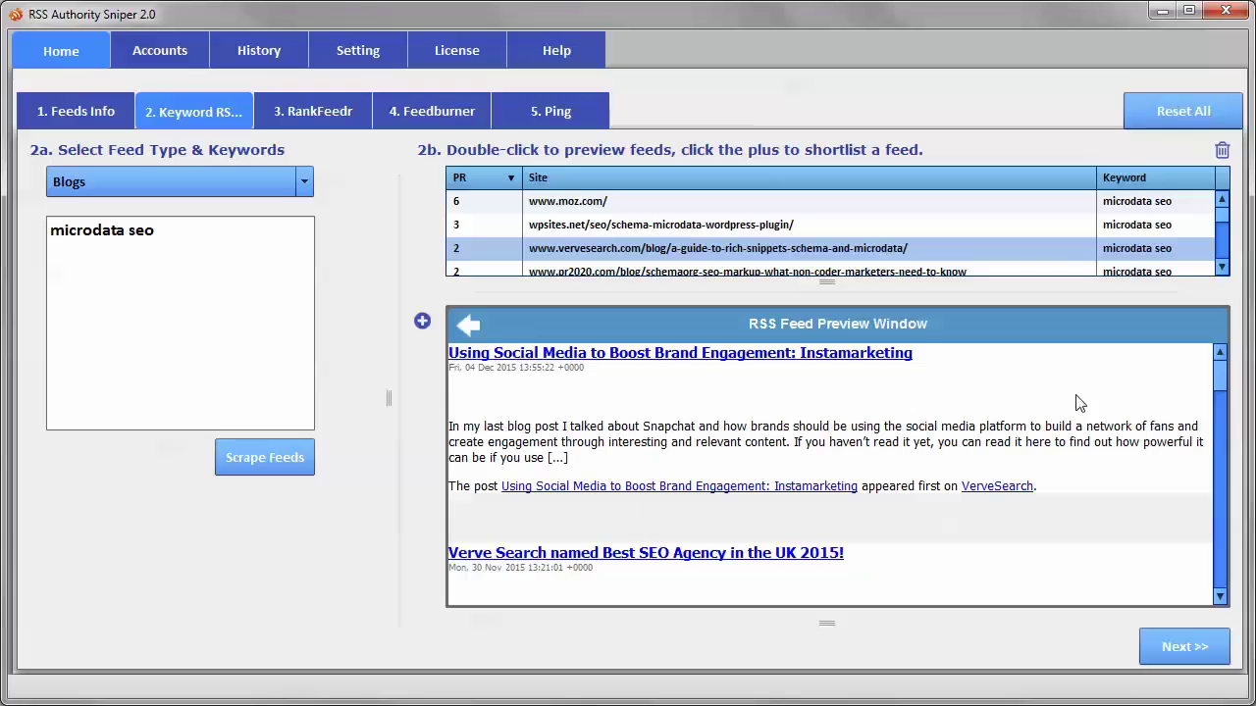
pyautogui.click(420, 323)
pyautogui.click(628, 433)
pyautogui.click(299, 182)
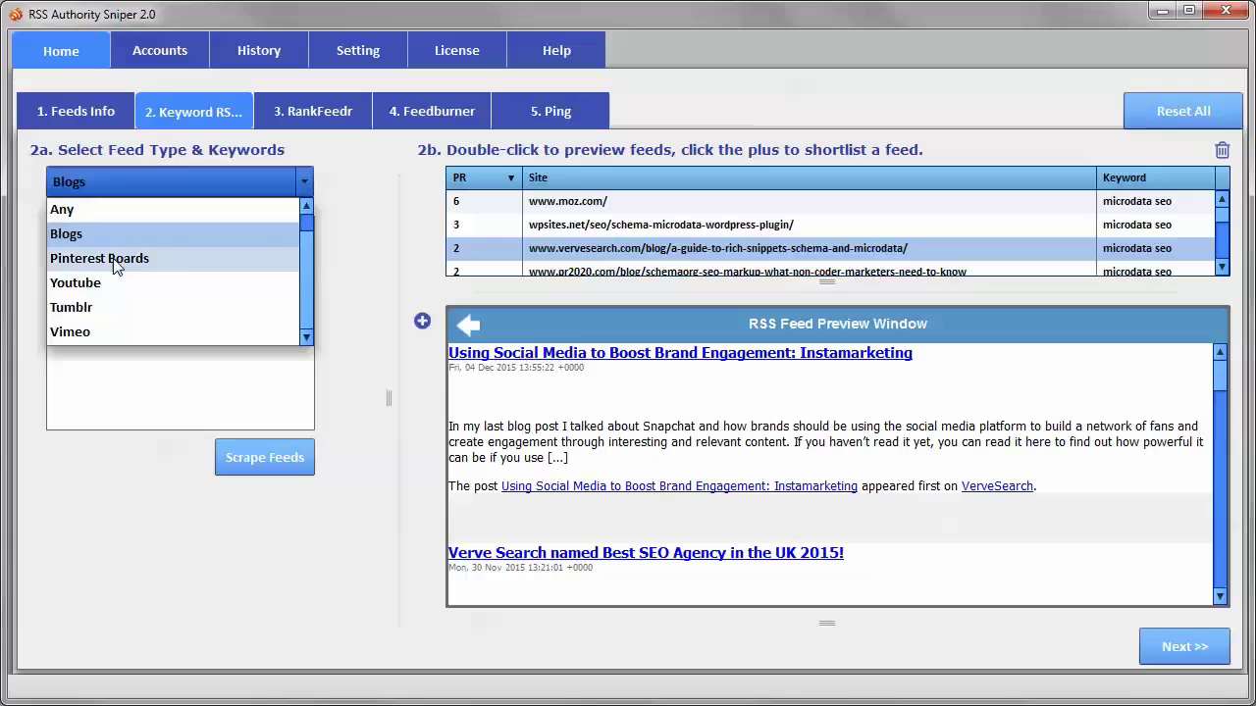
pyautogui.click(356, 349)
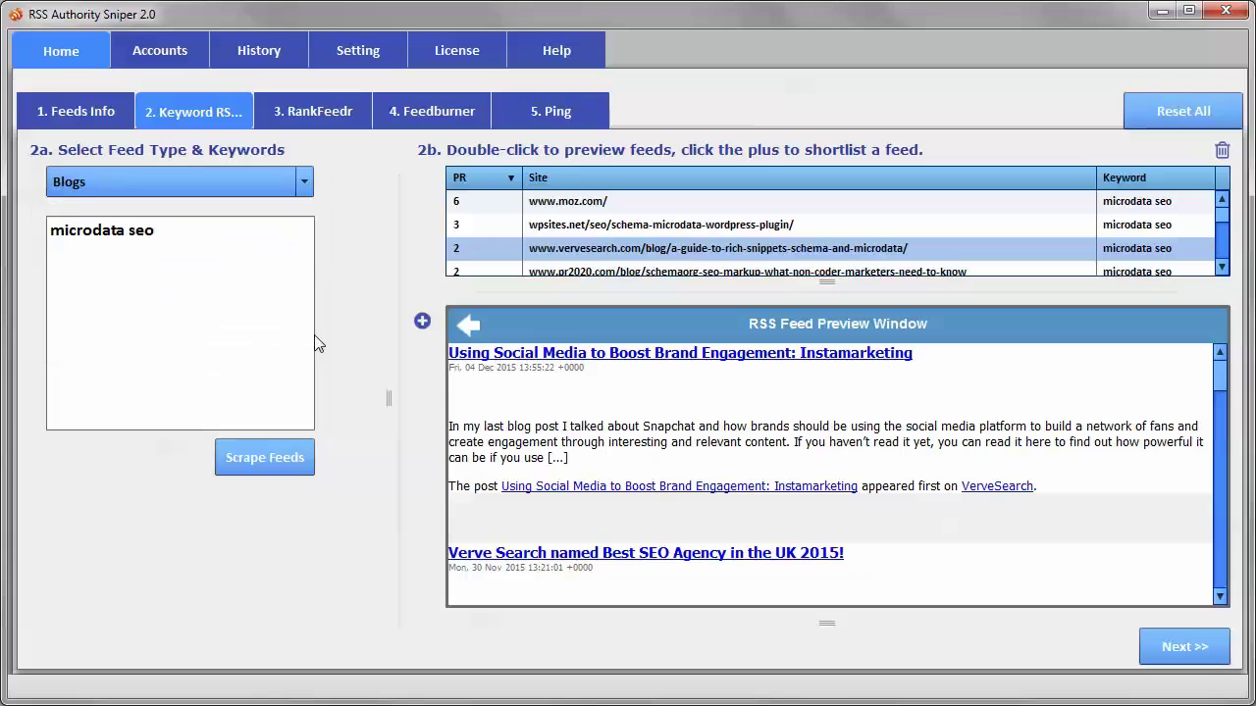
pyautogui.click(303, 182)
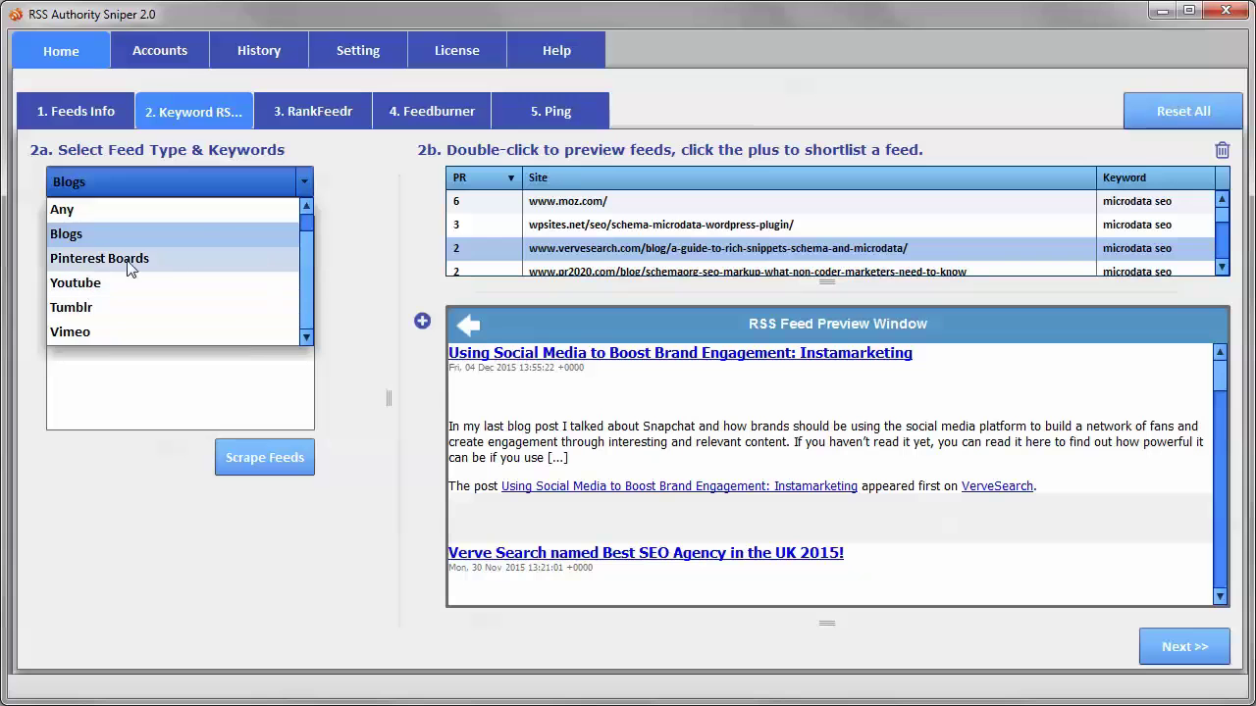
pyautogui.click(358, 237)
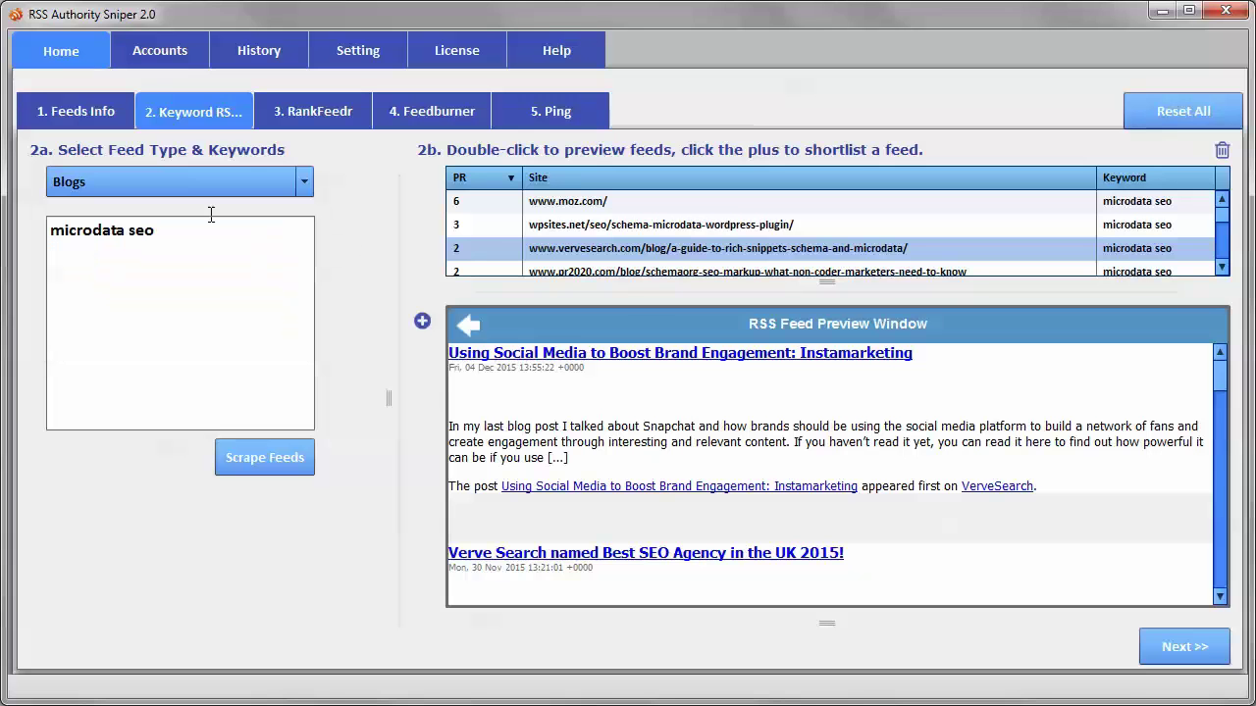
# - Clear the scraped feed list and continue to the RankFeedr stage
pyautogui.click(1223, 155)
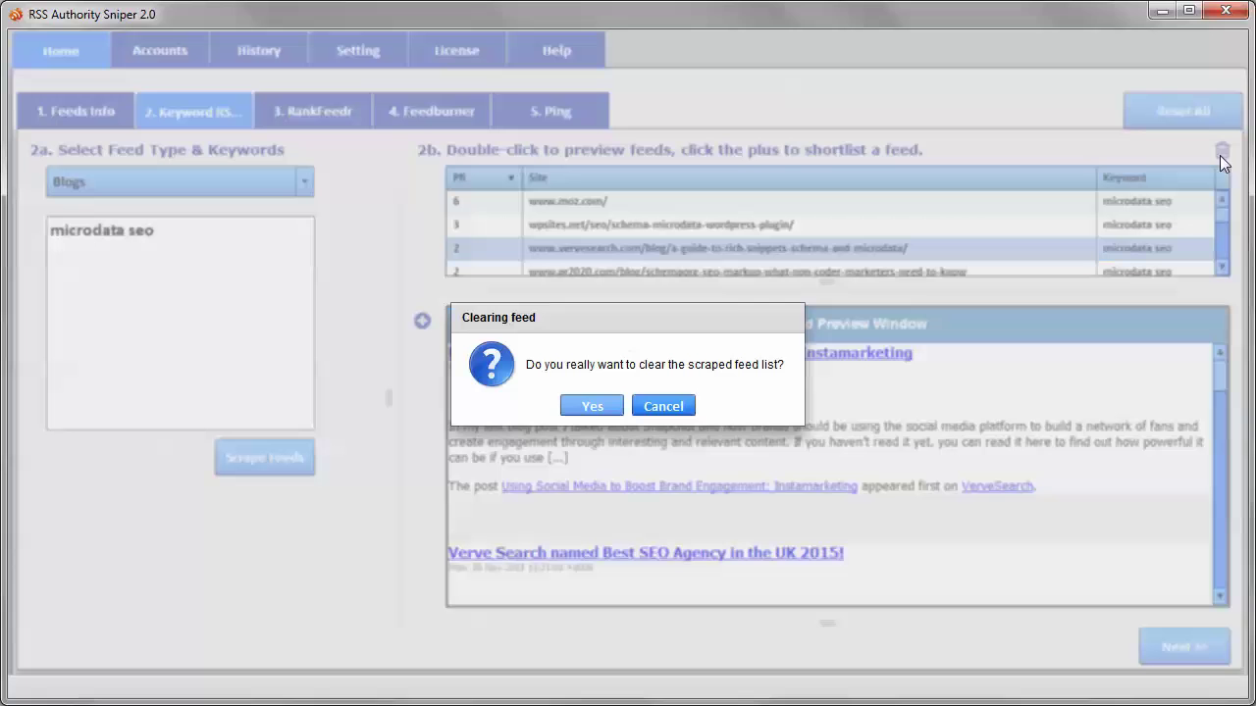
pyautogui.click(590, 410)
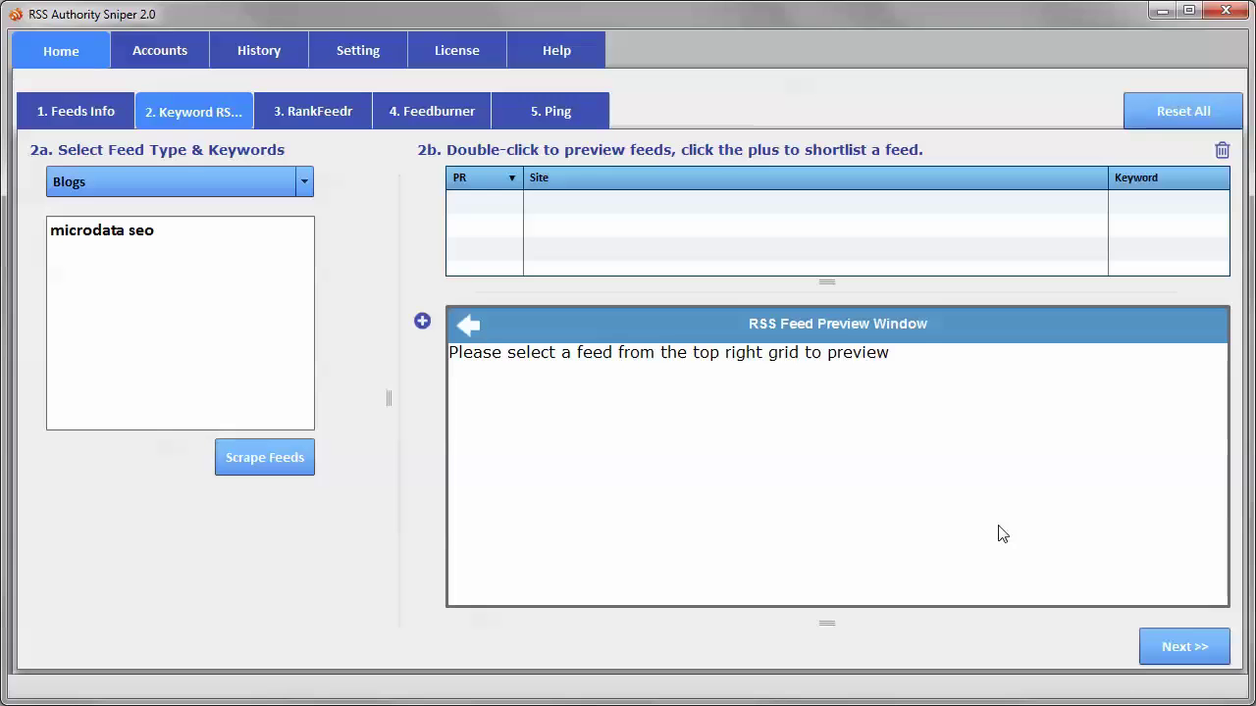
pyautogui.click(1183, 643)
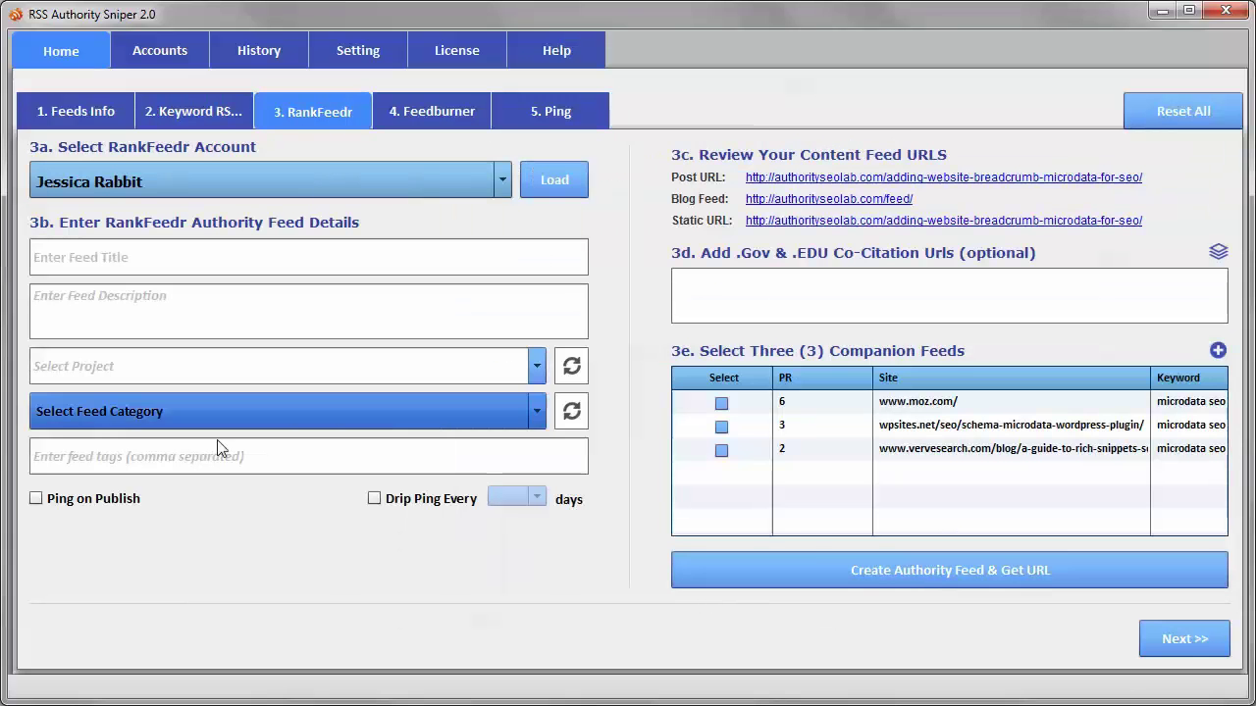